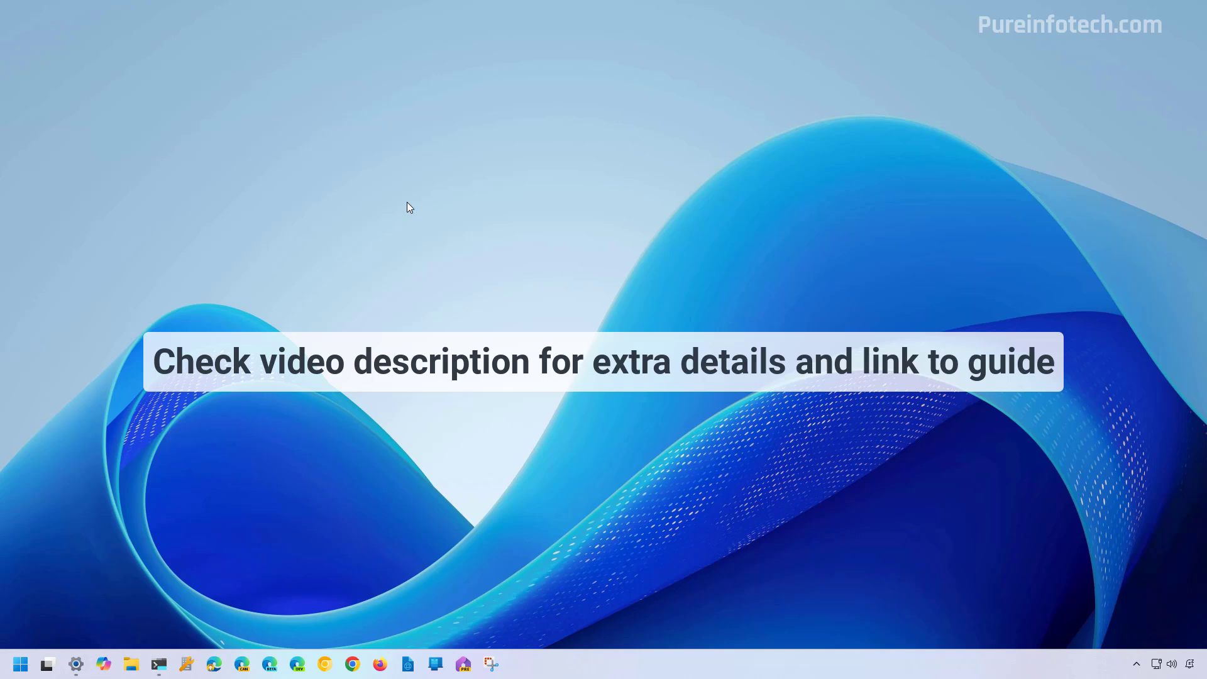
Launch Microsoft Edge, widen its window, and go to the ChatGPT website.
key(super)
text(se)
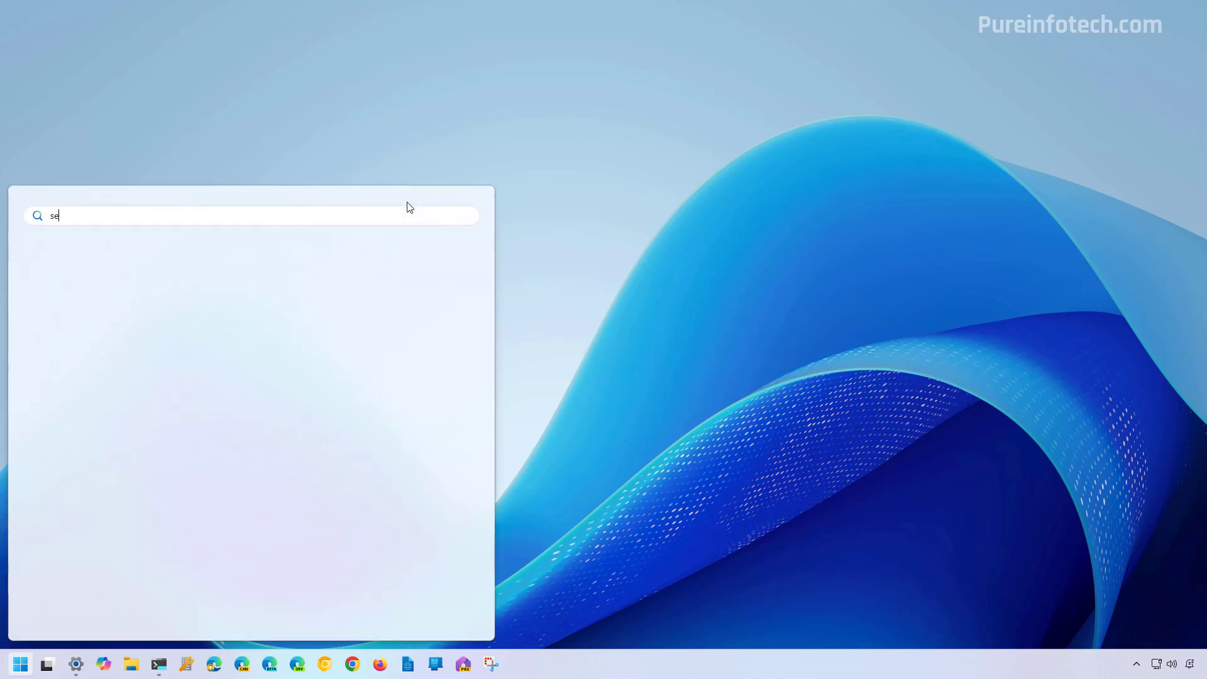
text(dge)
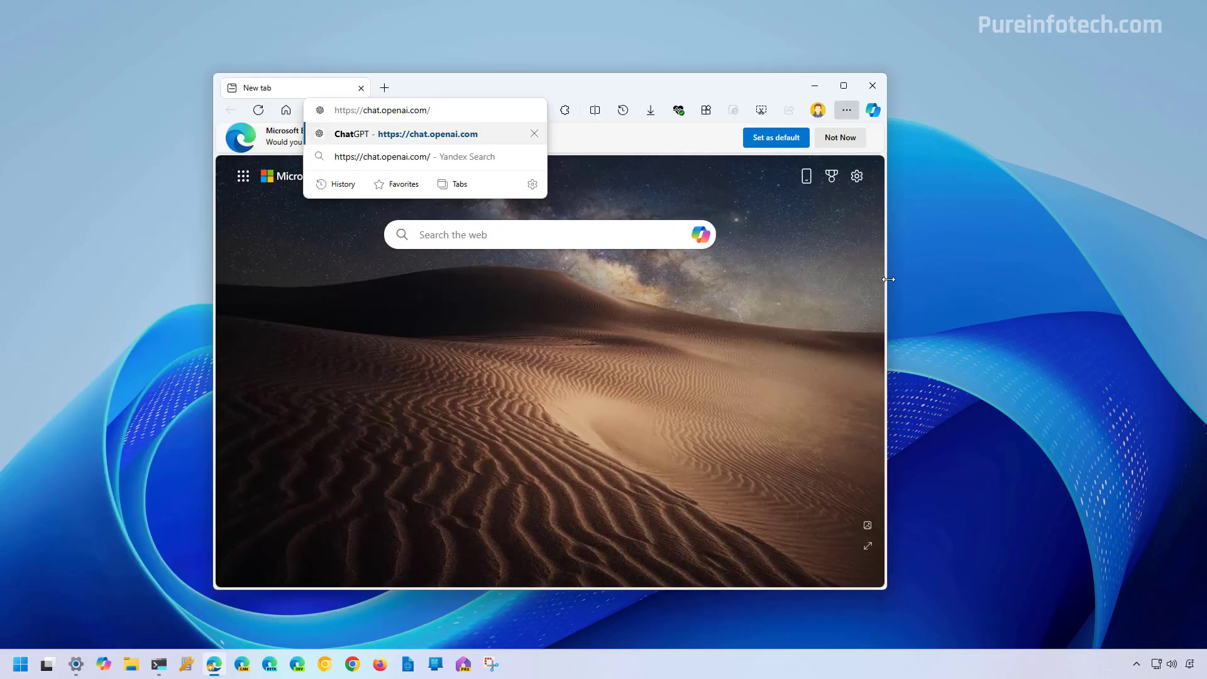
drag(888, 280, 982, 280)
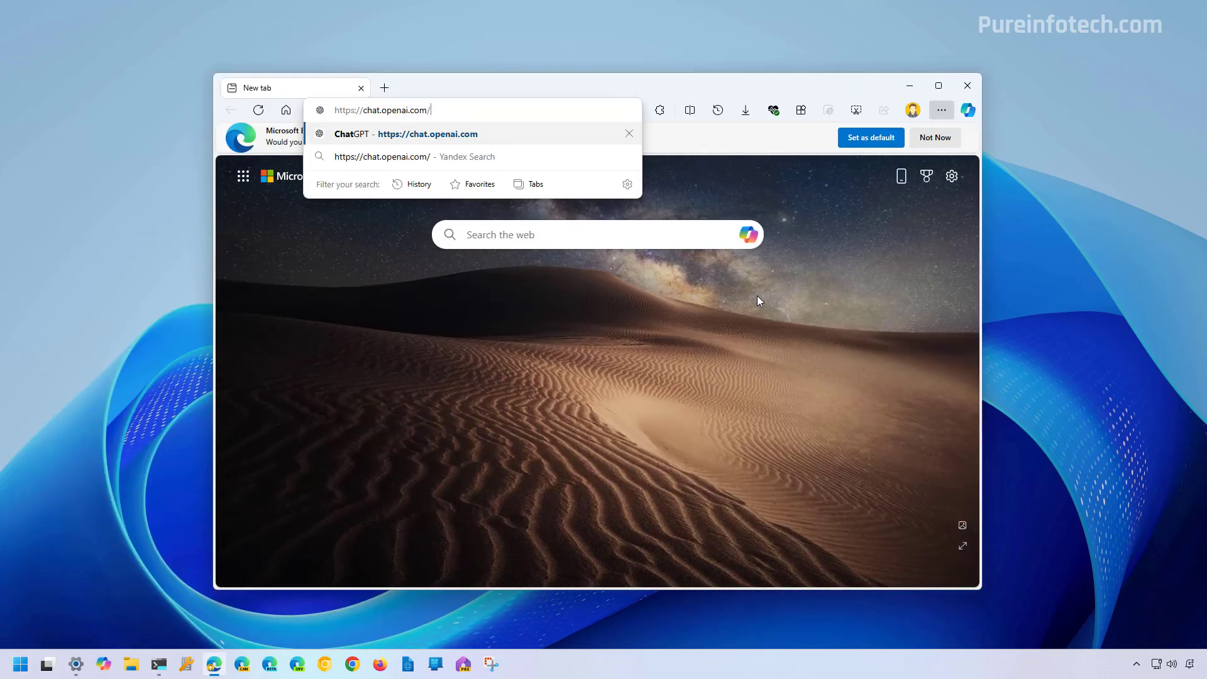
key(shift+Home)
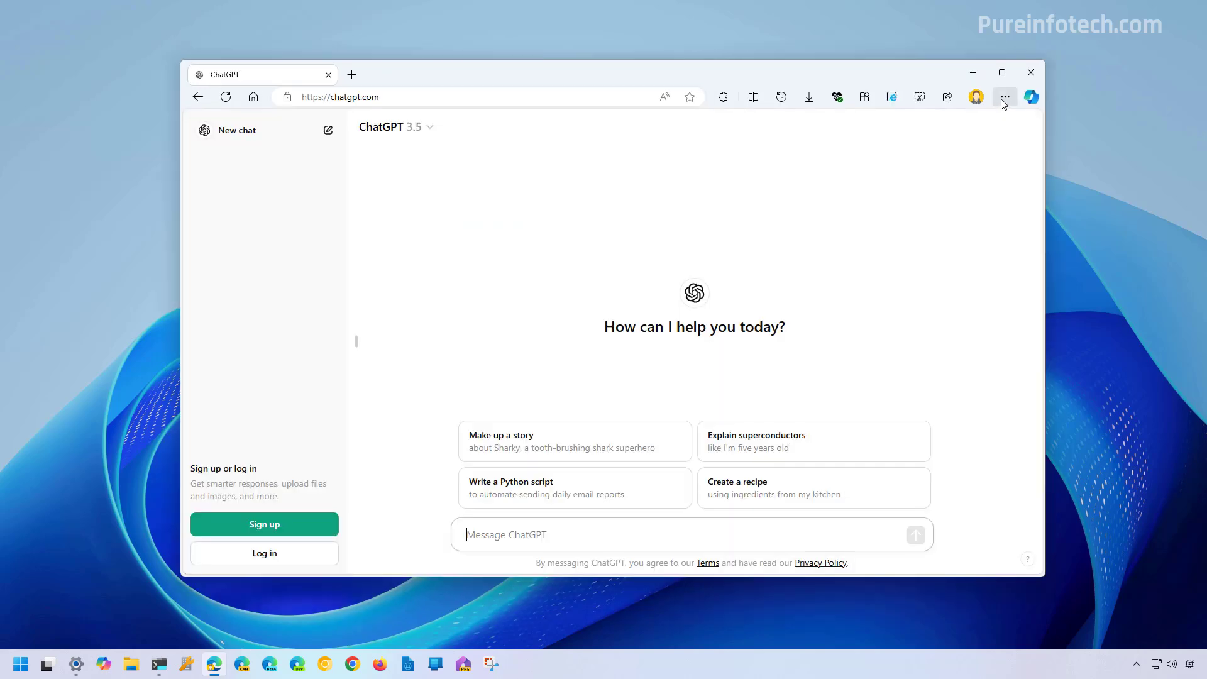
Install chatgpt.com as the ChatGPT app via Settings and more > Apps.
click(1004, 98)
mouse_move(898, 294)
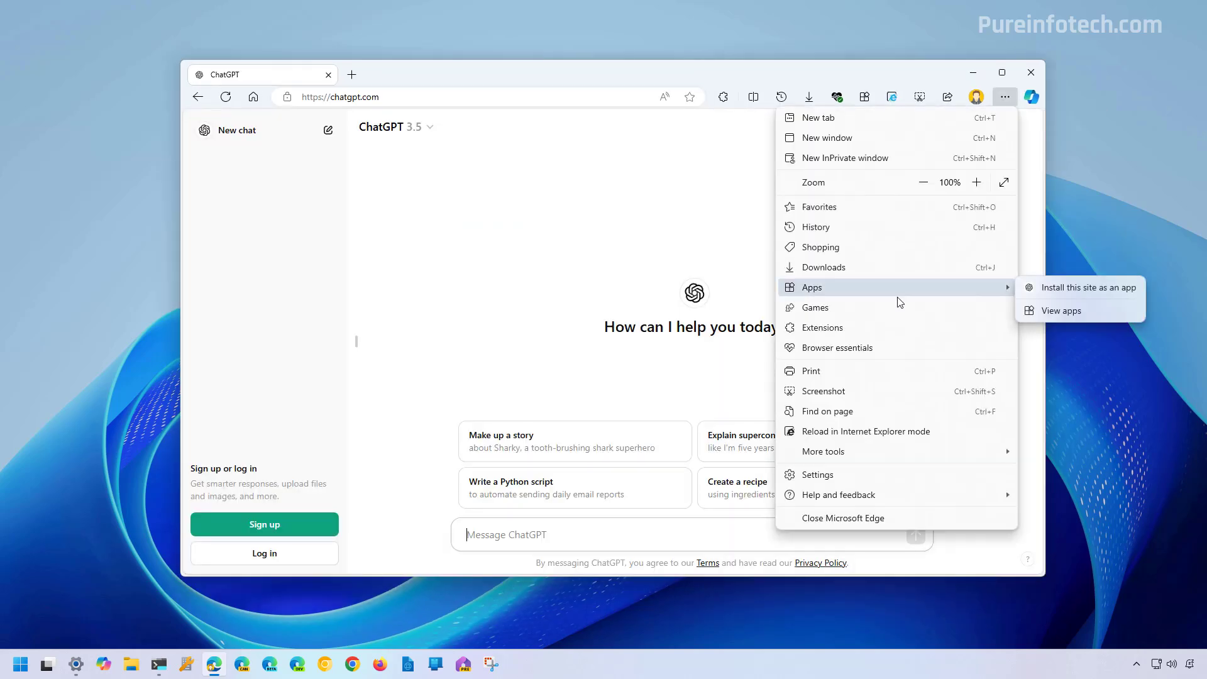
click(1067, 296)
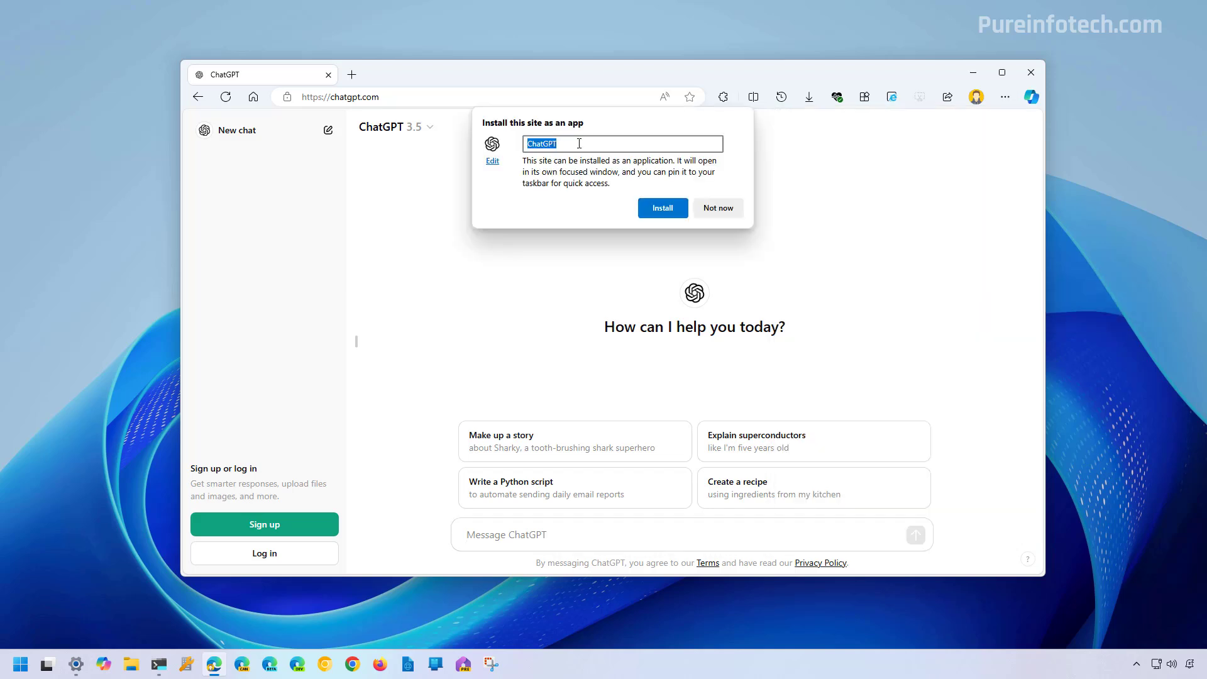
click(666, 214)
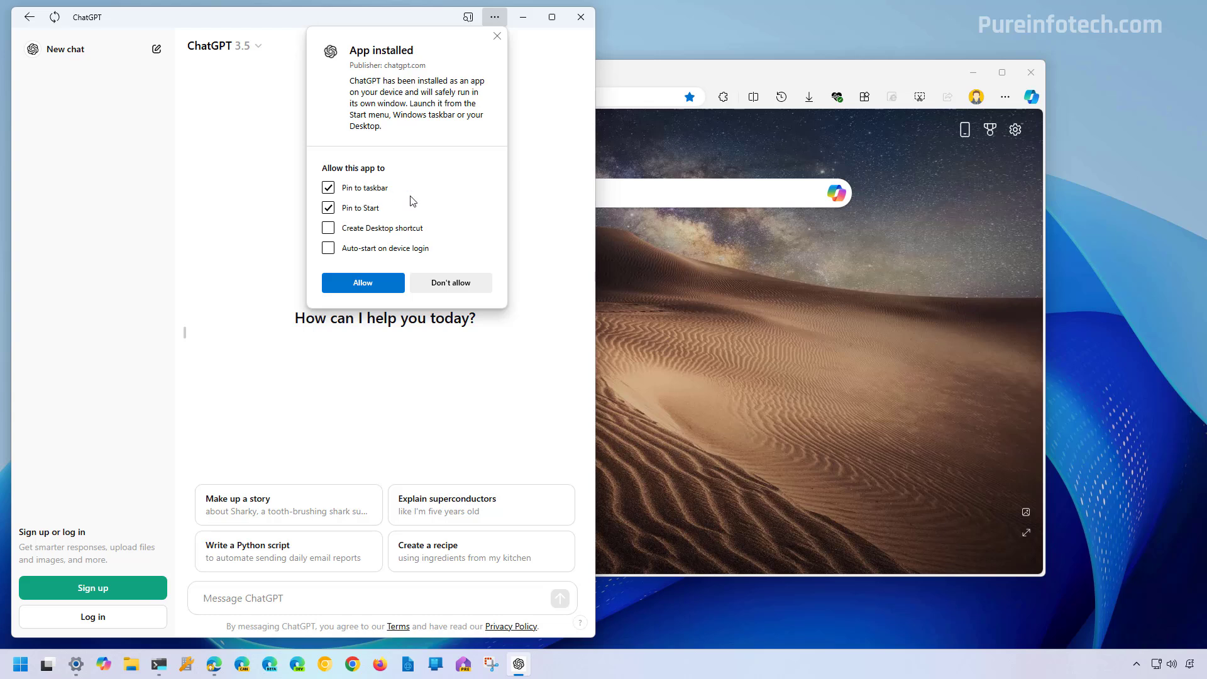
Allow ChatGPT to pin to taskbar and Start, view its login page, go back, then close the app.
click(363, 283)
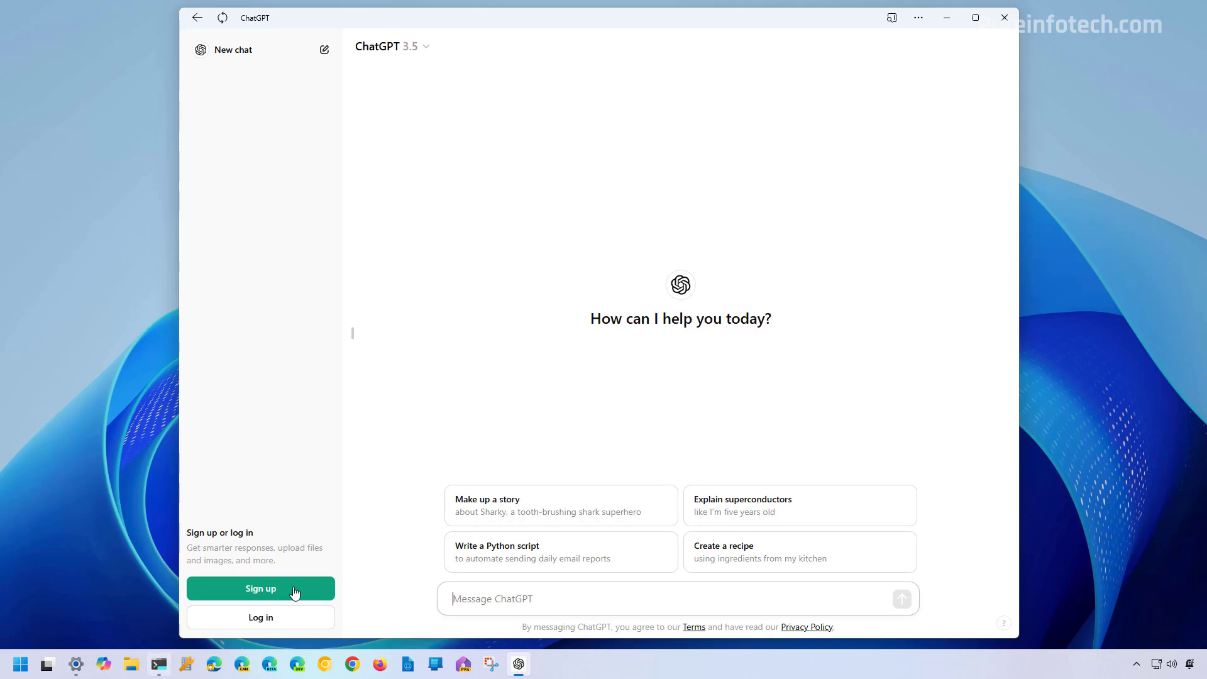
click(263, 625)
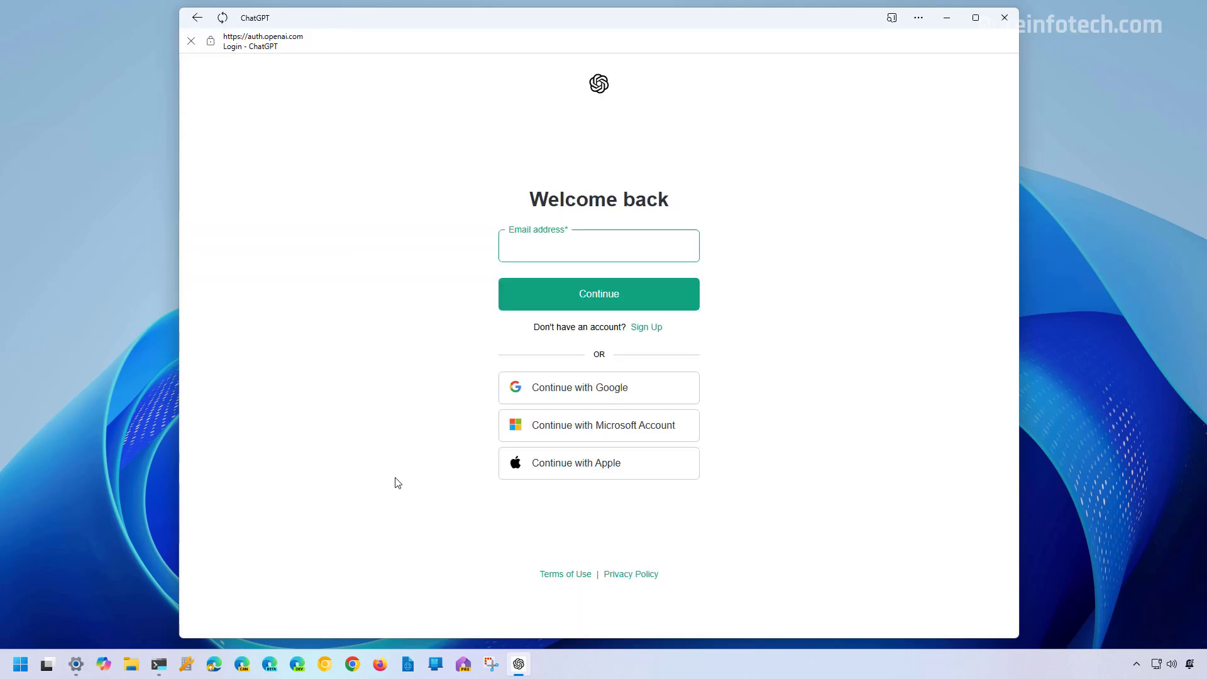
click(204, 21)
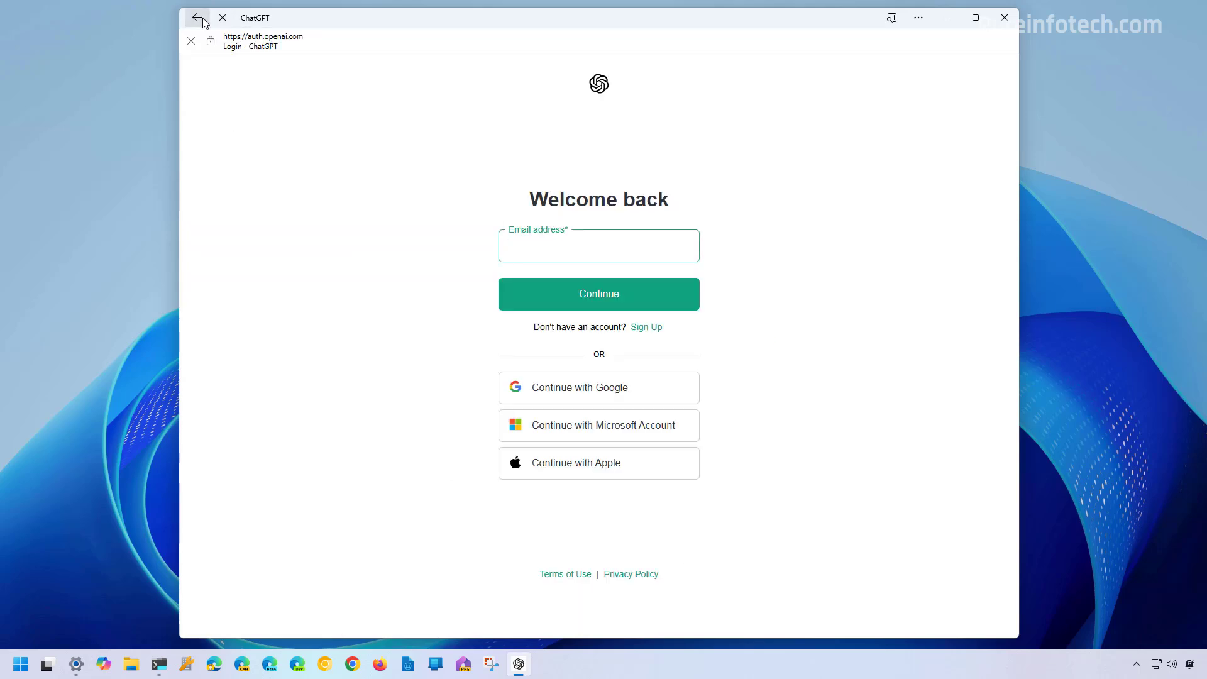
click(1004, 21)
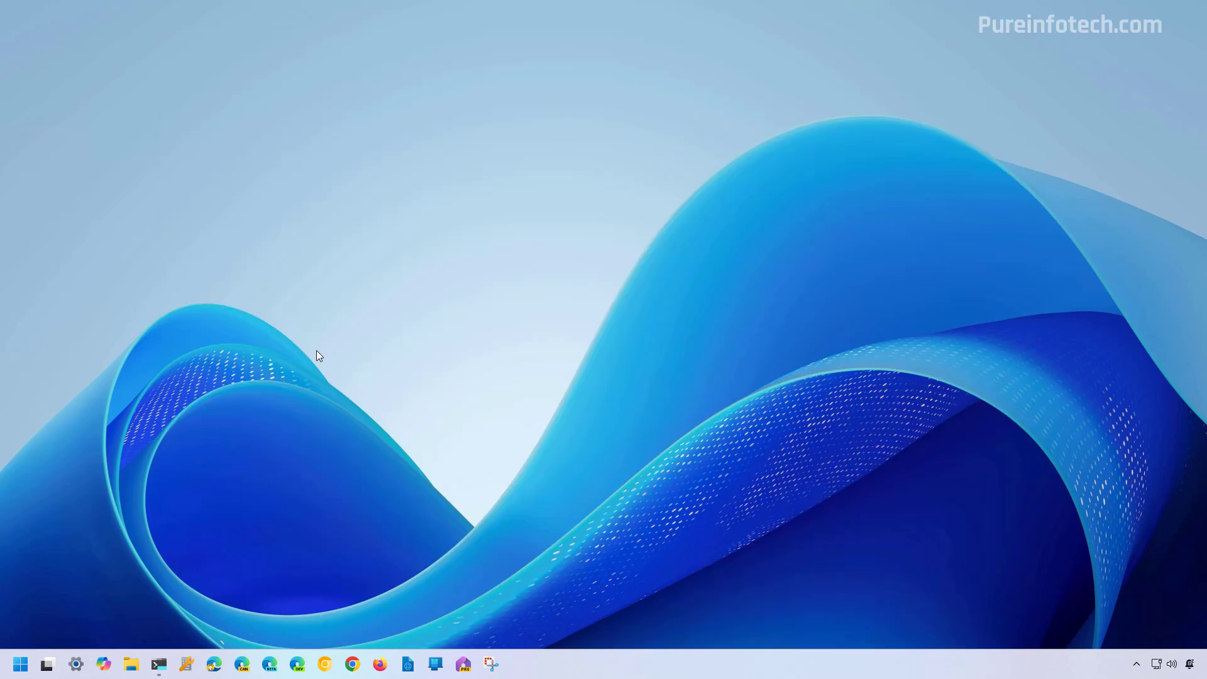
Open Windows Settings to Apps > Installed apps.
key(super)
text(settings)
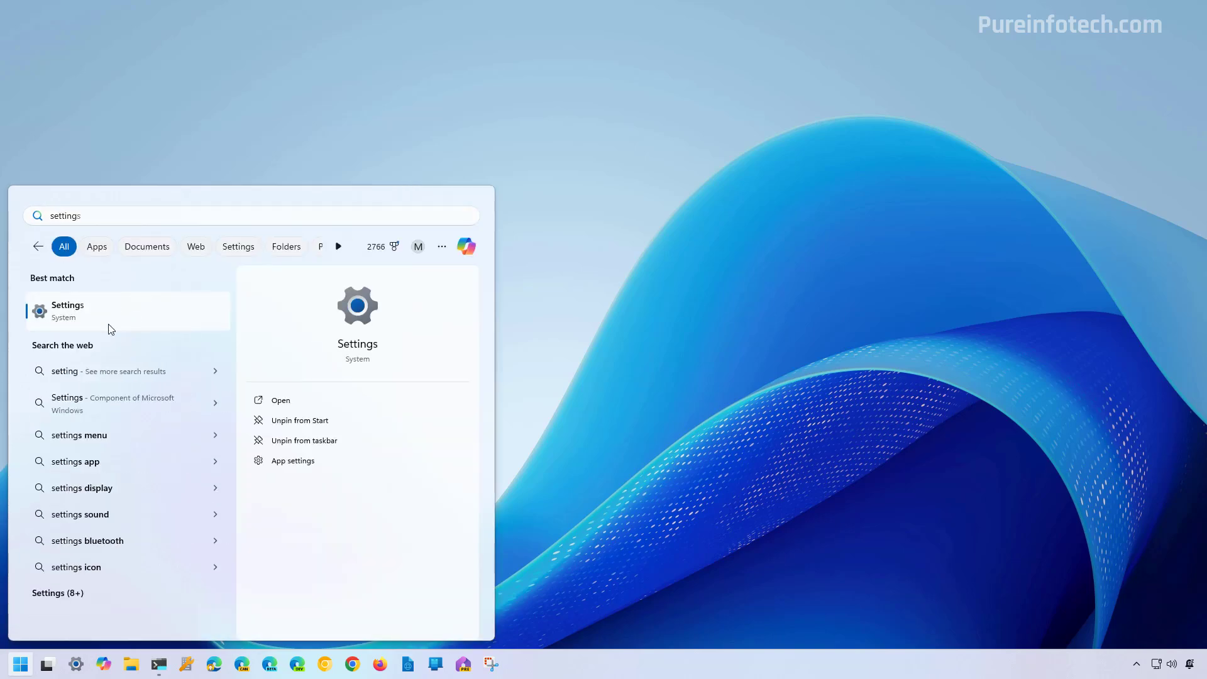
click(111, 323)
click(334, 359)
click(536, 205)
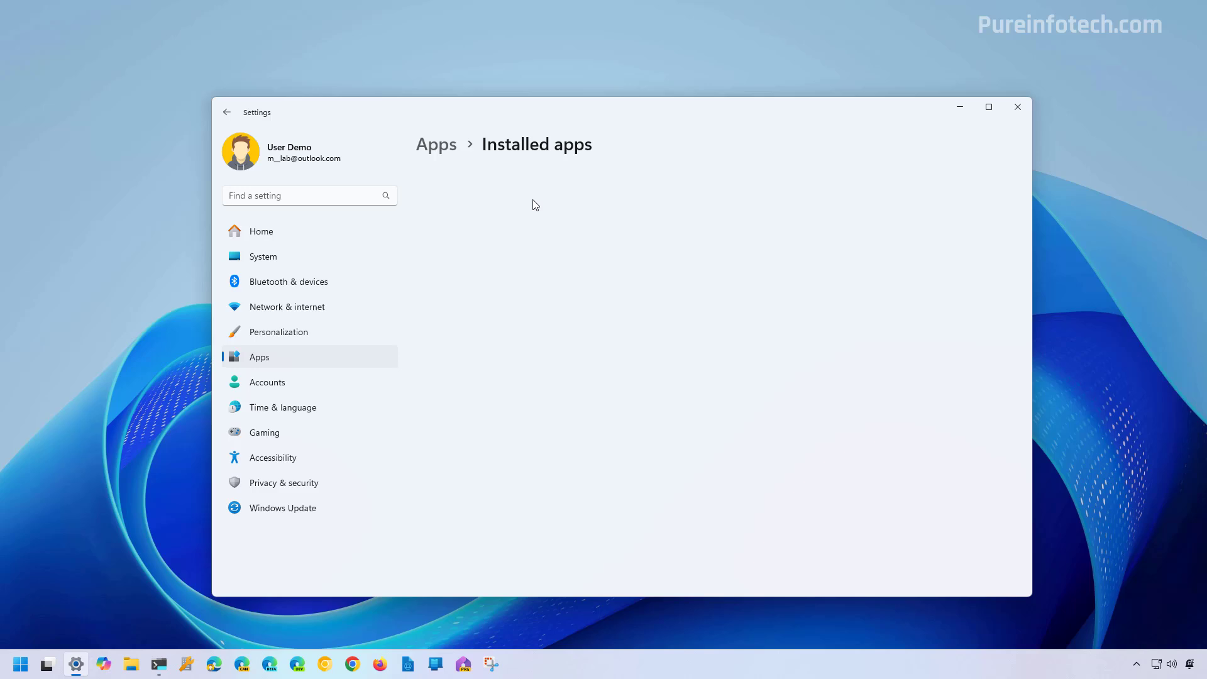
Filter the list by 'chat', uninstall ChatGPT with confirmation, and close Settings.
text(chat)
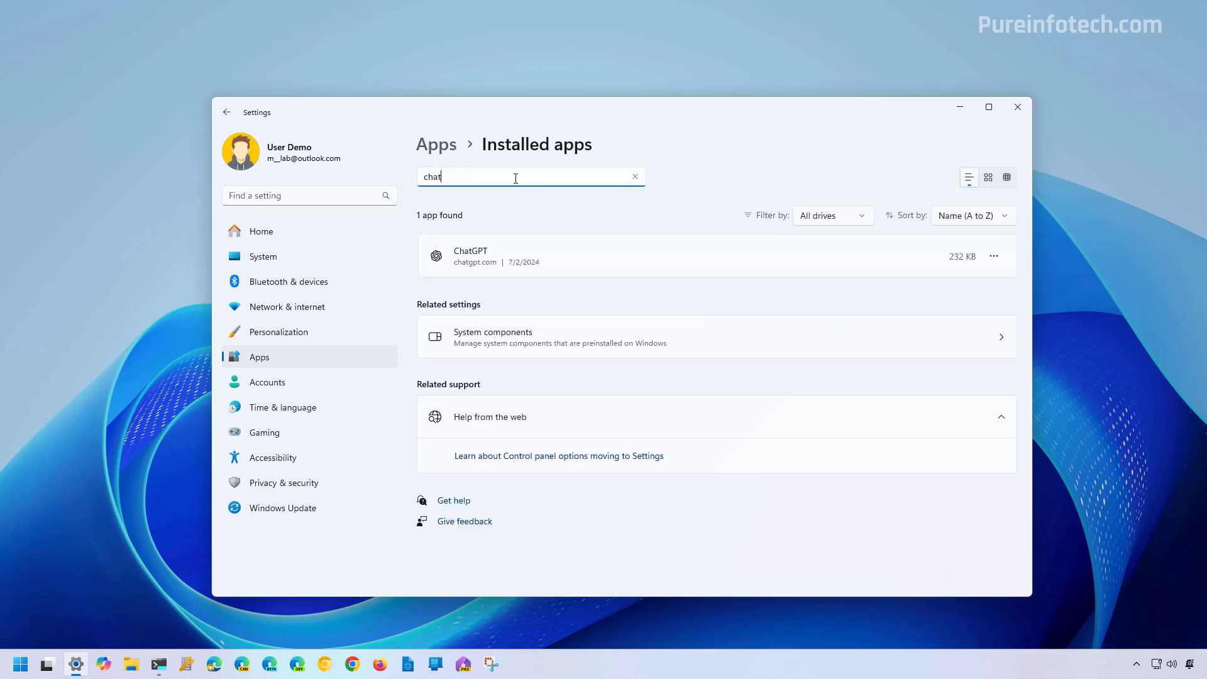
click(994, 257)
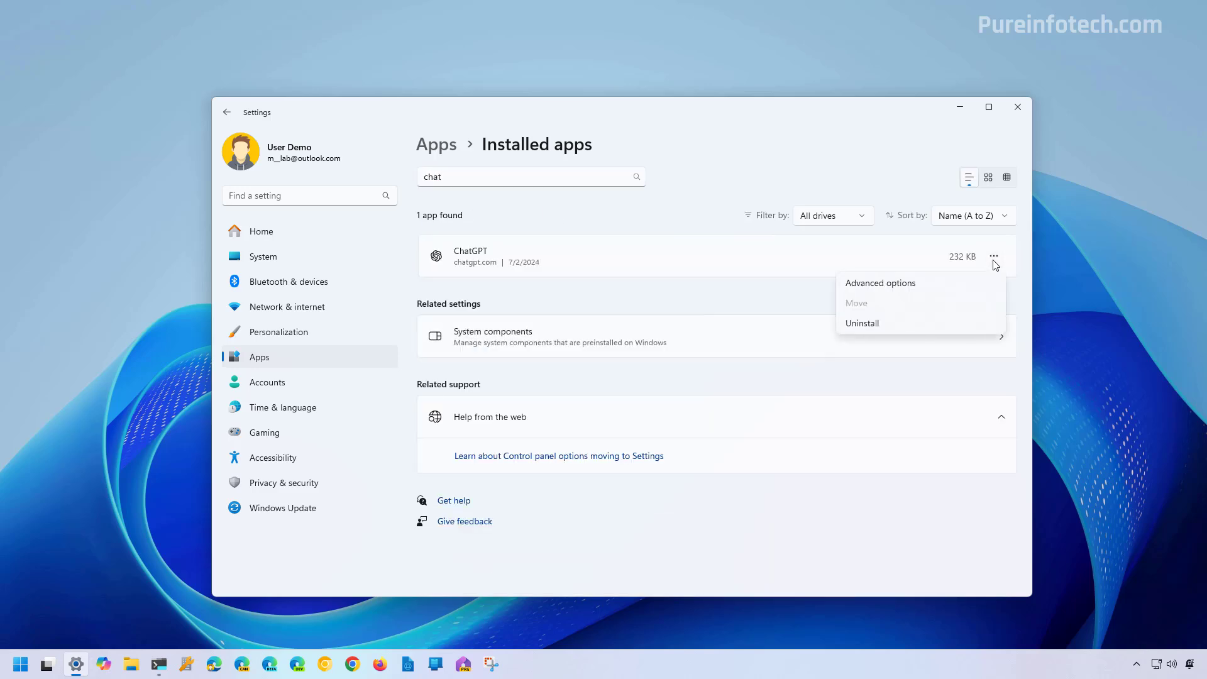
click(880, 324)
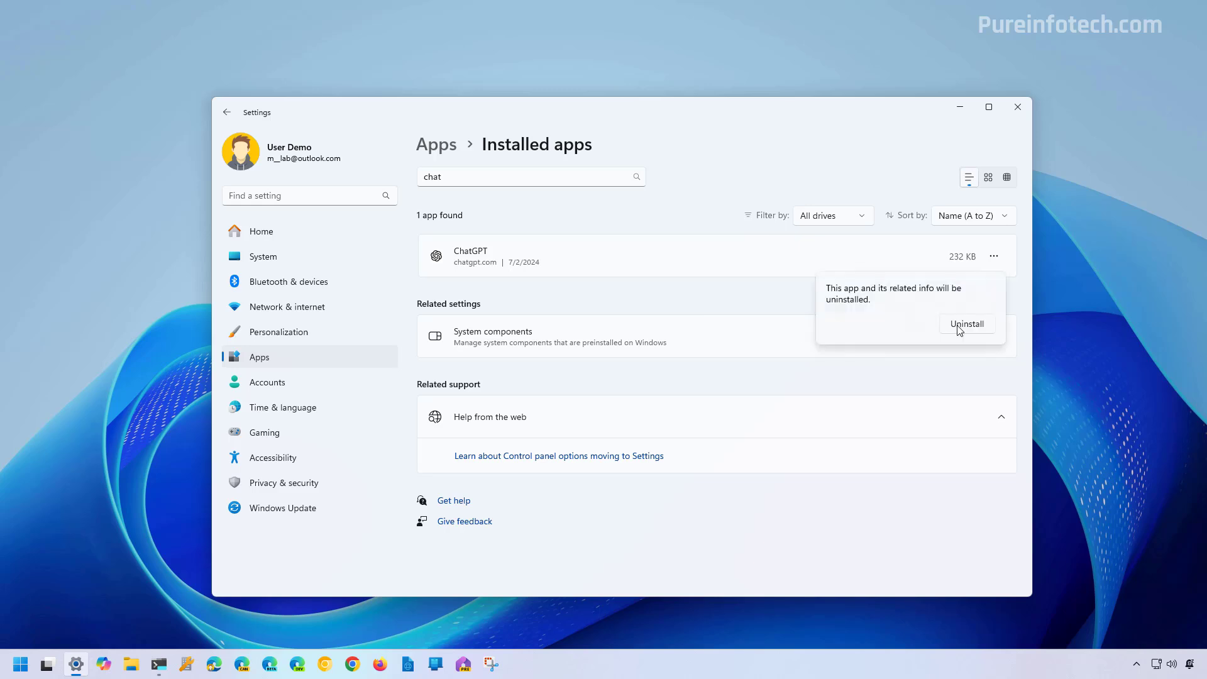
click(960, 326)
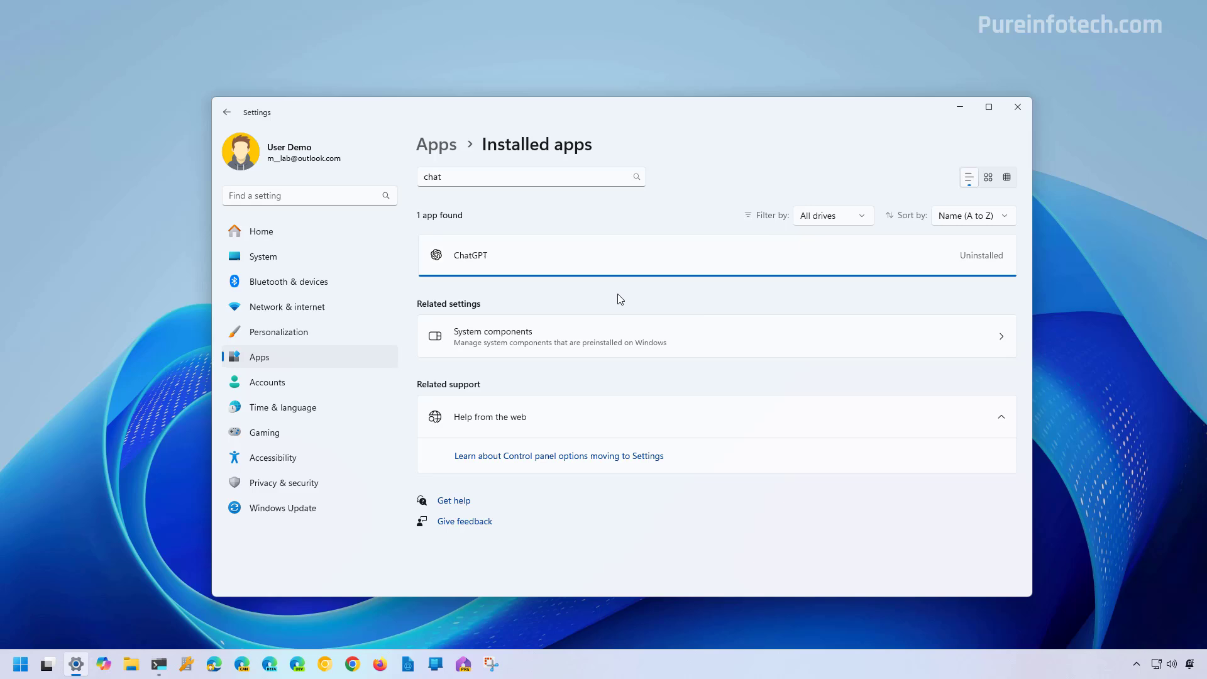
click(1018, 107)
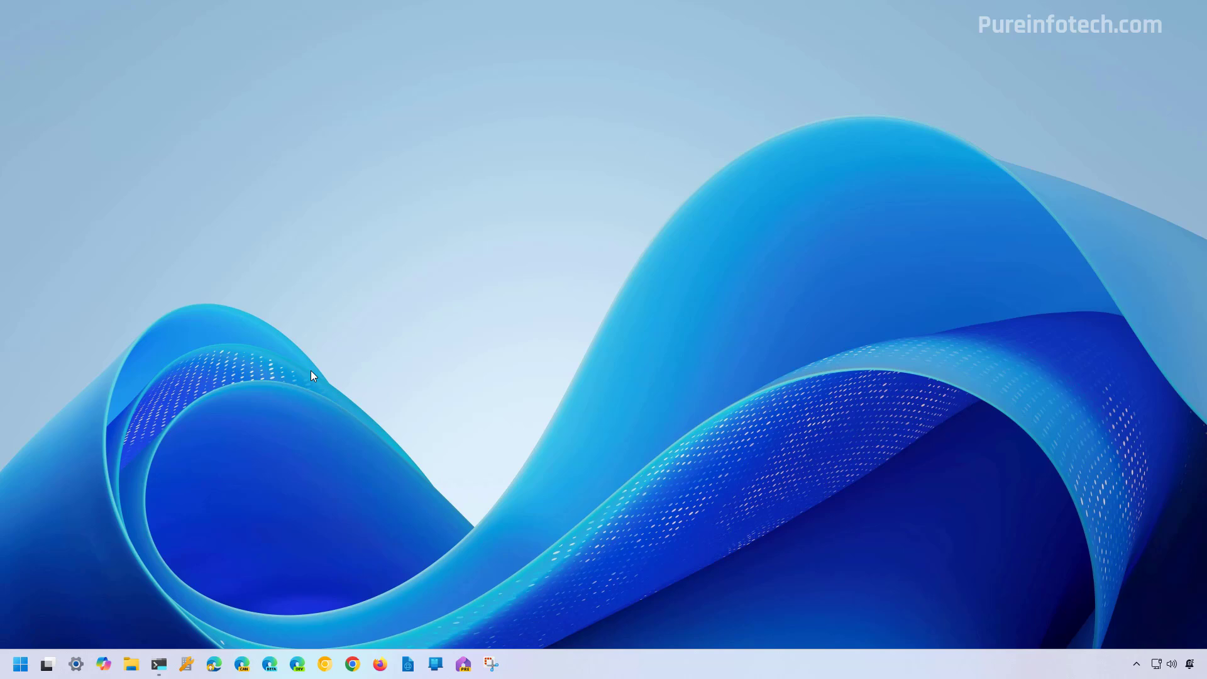
Launch Google Chrome and load the ChatGPT website.
key(super)
text(chrome)
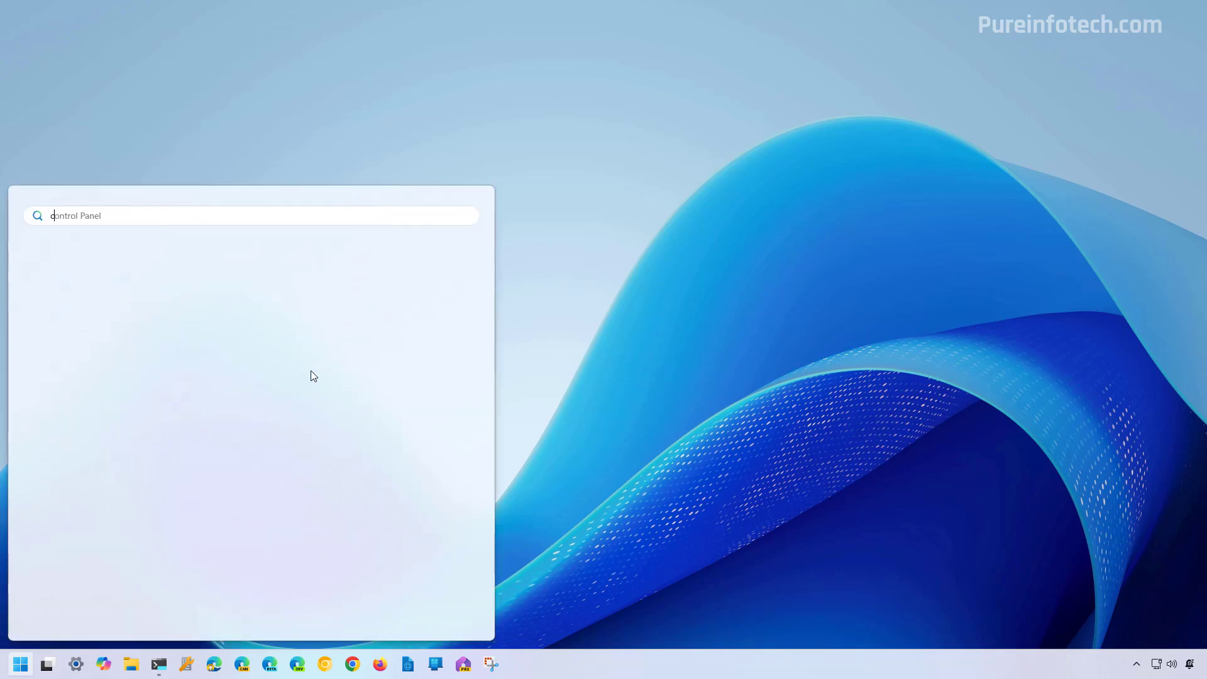
key(Return)
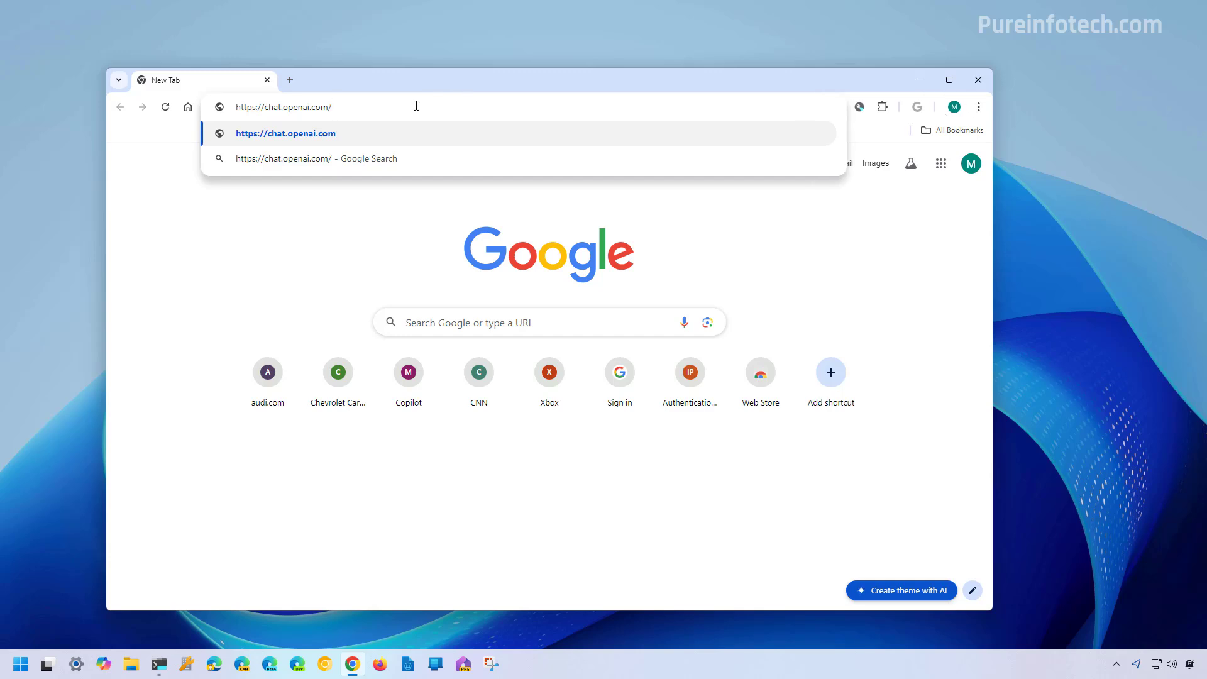
key(Return)
Install the ChatGPT page as an app via Save and share > Install page as app.
click(980, 108)
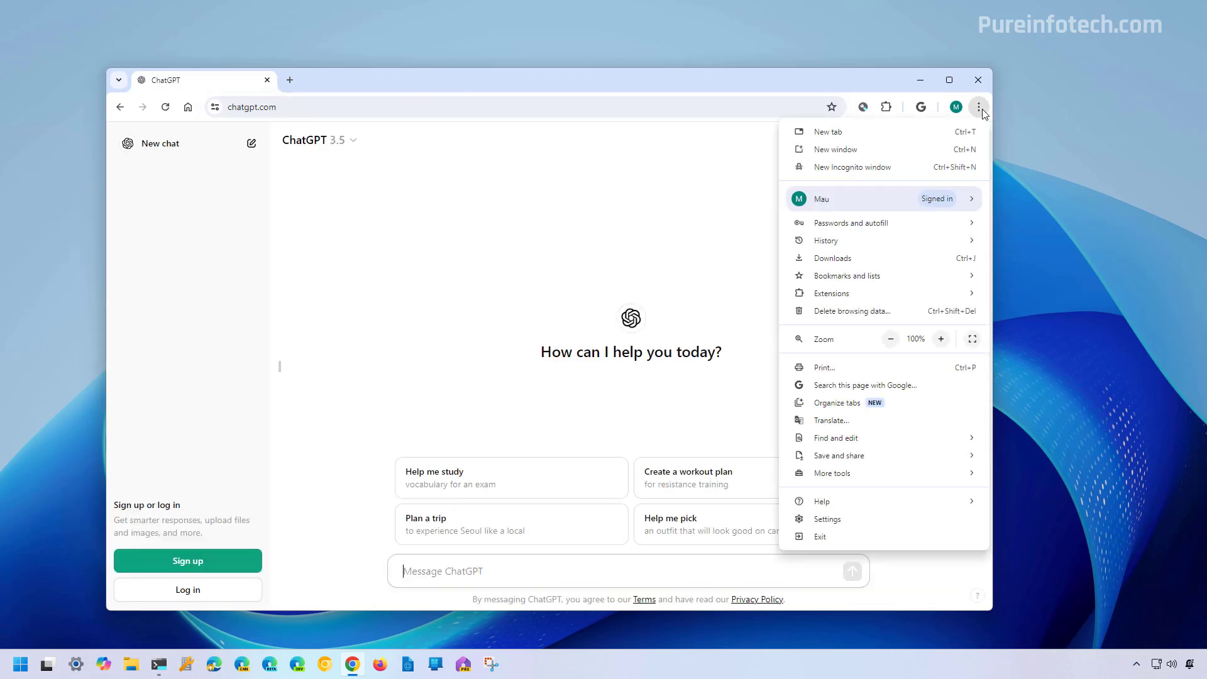
mouse_move(883, 461)
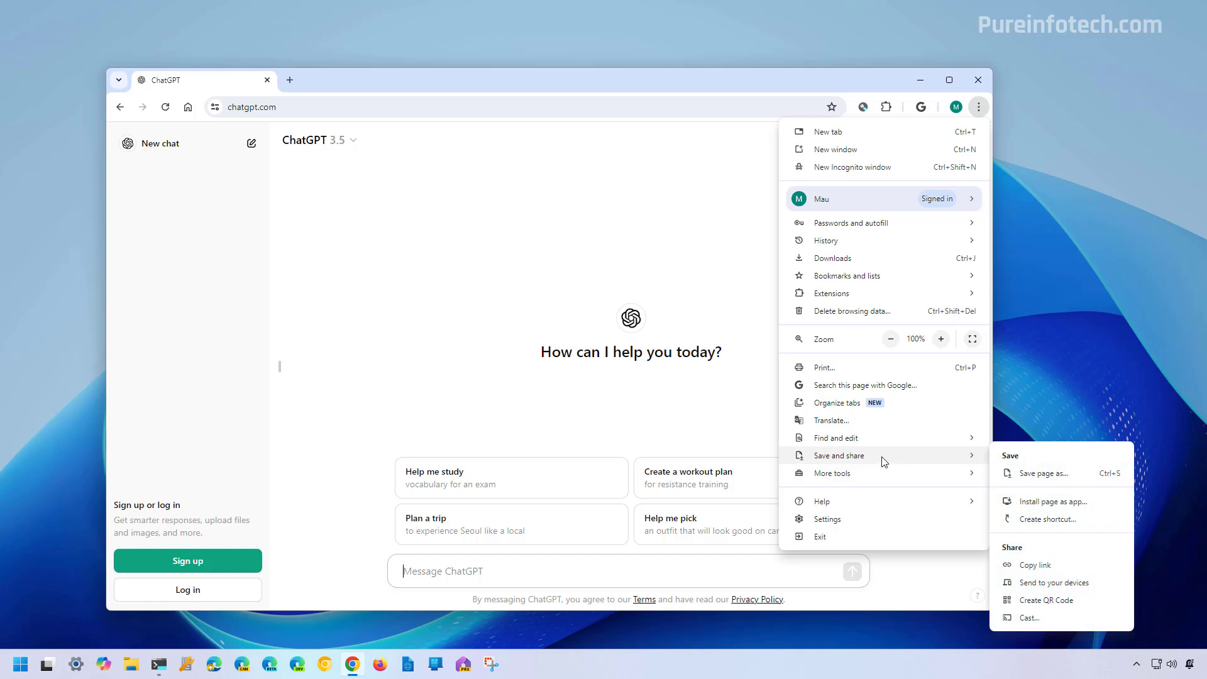
click(1053, 502)
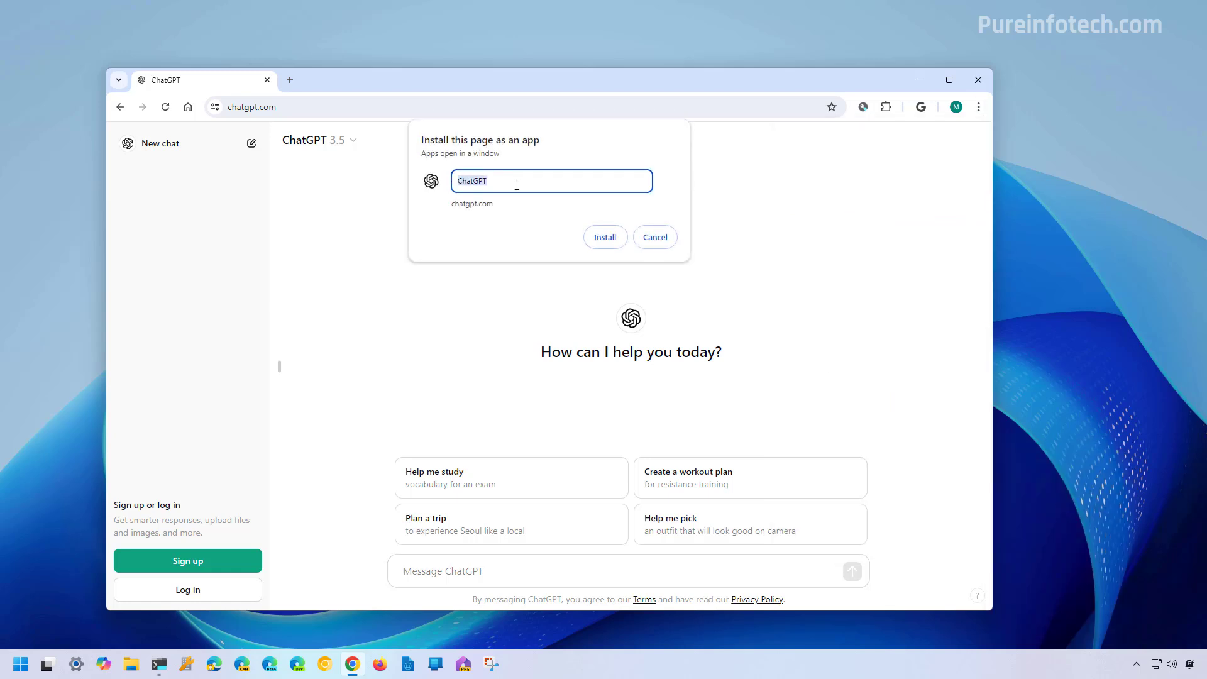
click(605, 237)
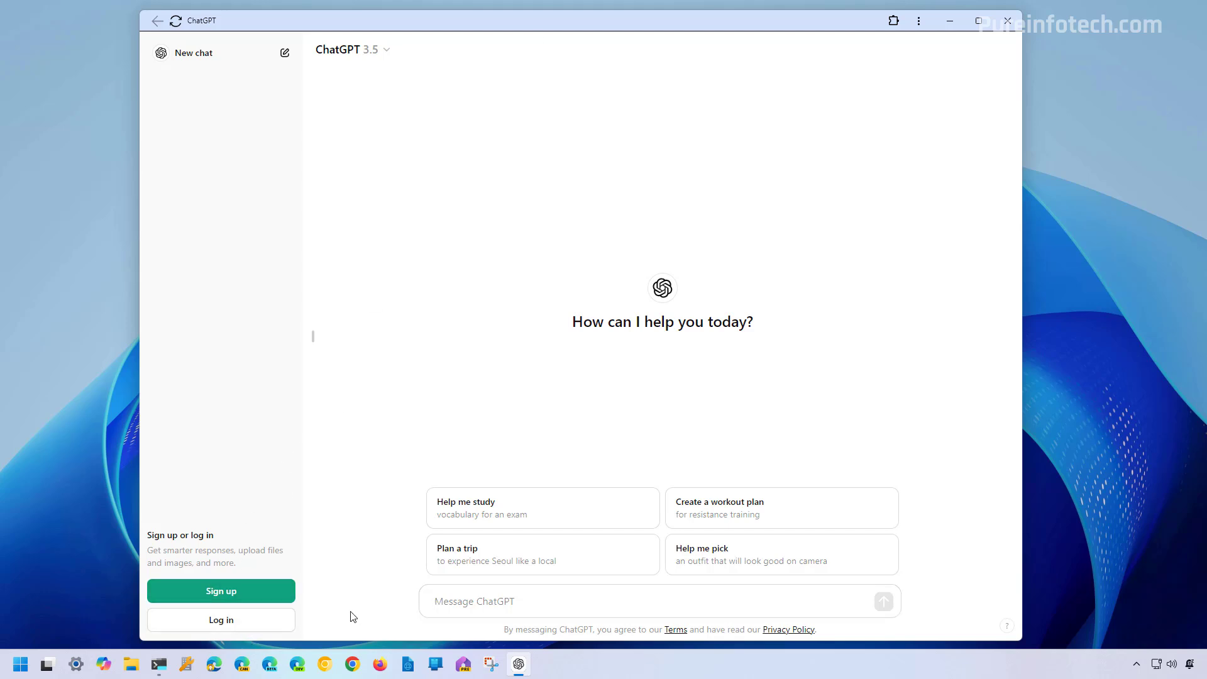
Focus the Message ChatGPT box, then close the ChatGPT app window.
click(481, 617)
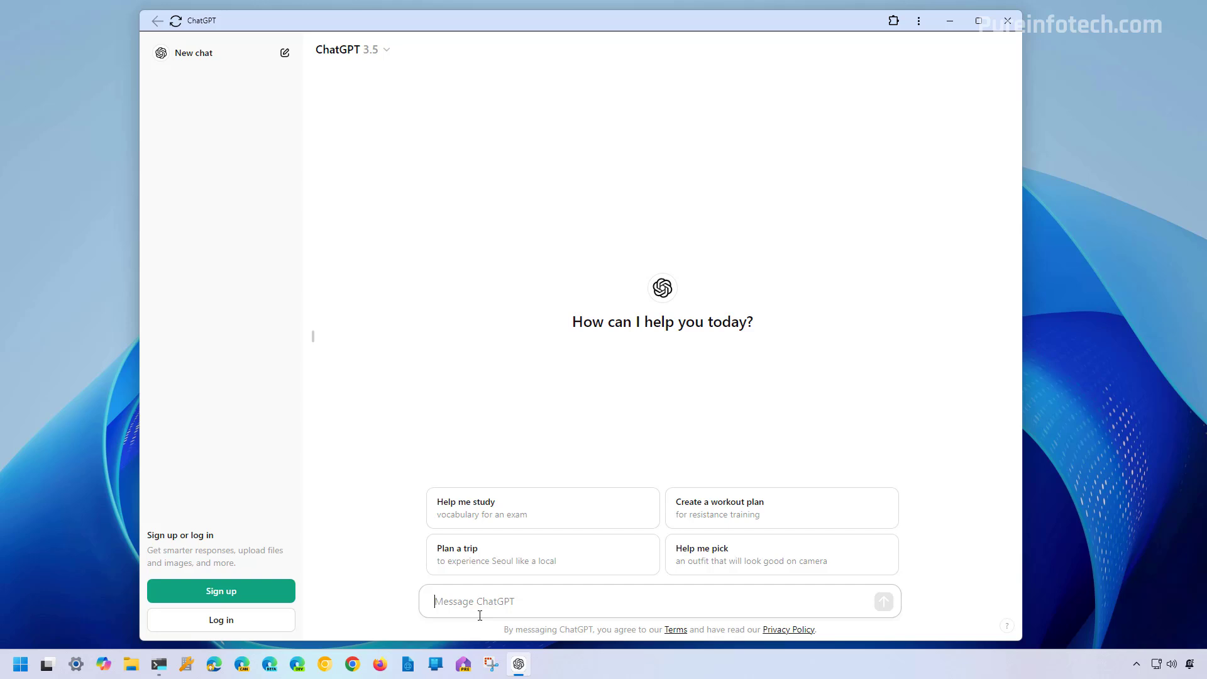
click(1004, 23)
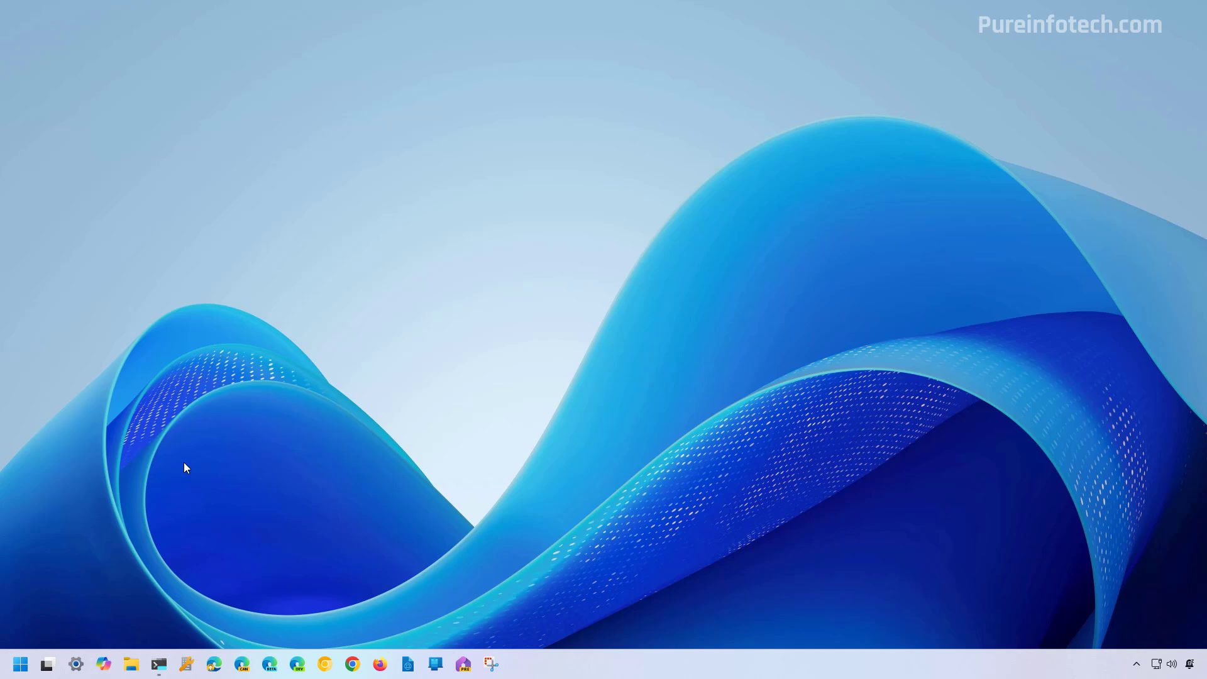
Open Windows Settings to Apps > Installed apps.
key(super)
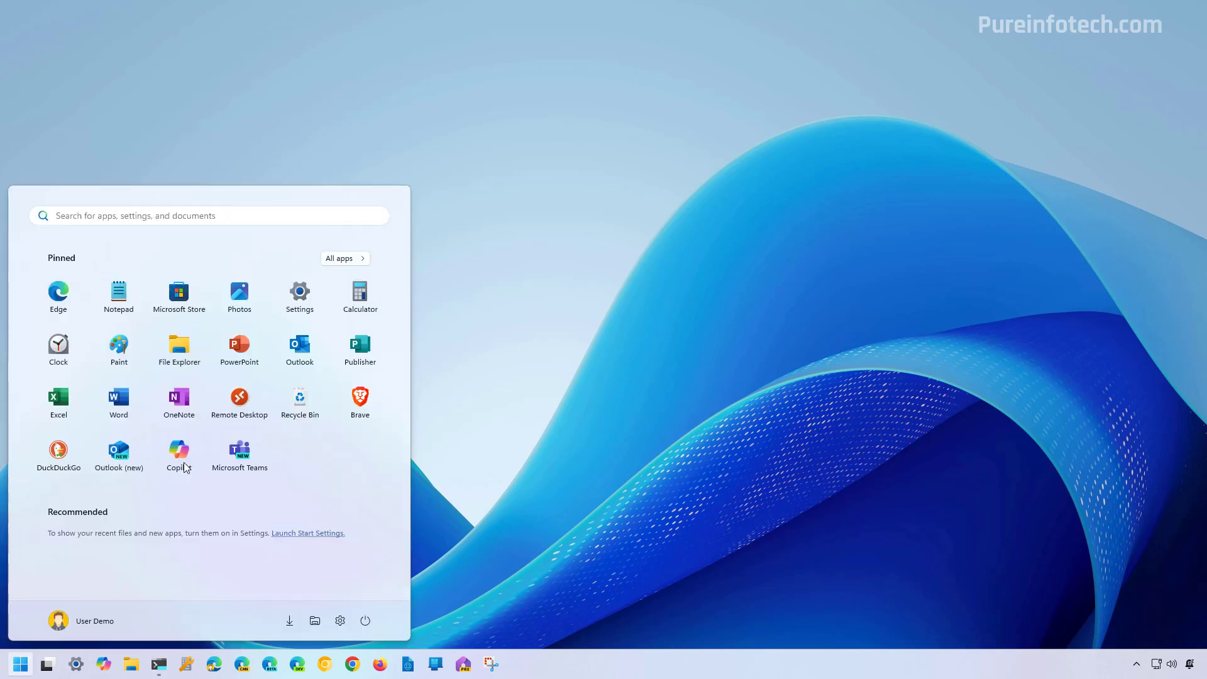
text(settings)
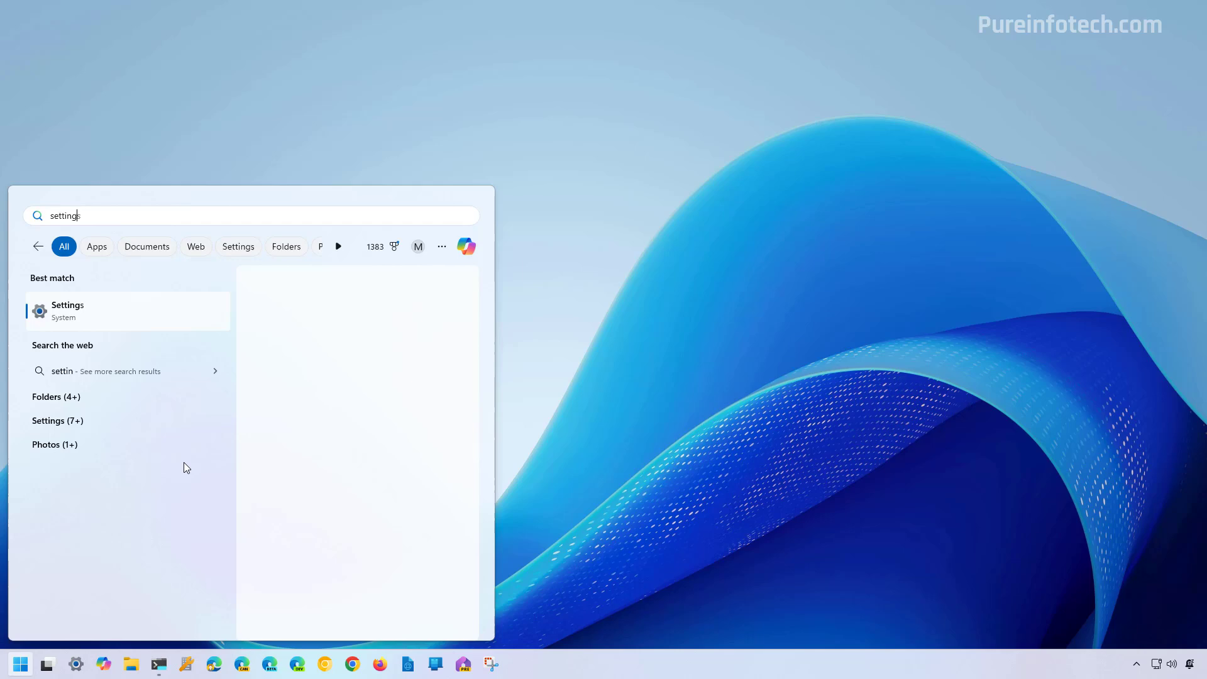
click(104, 306)
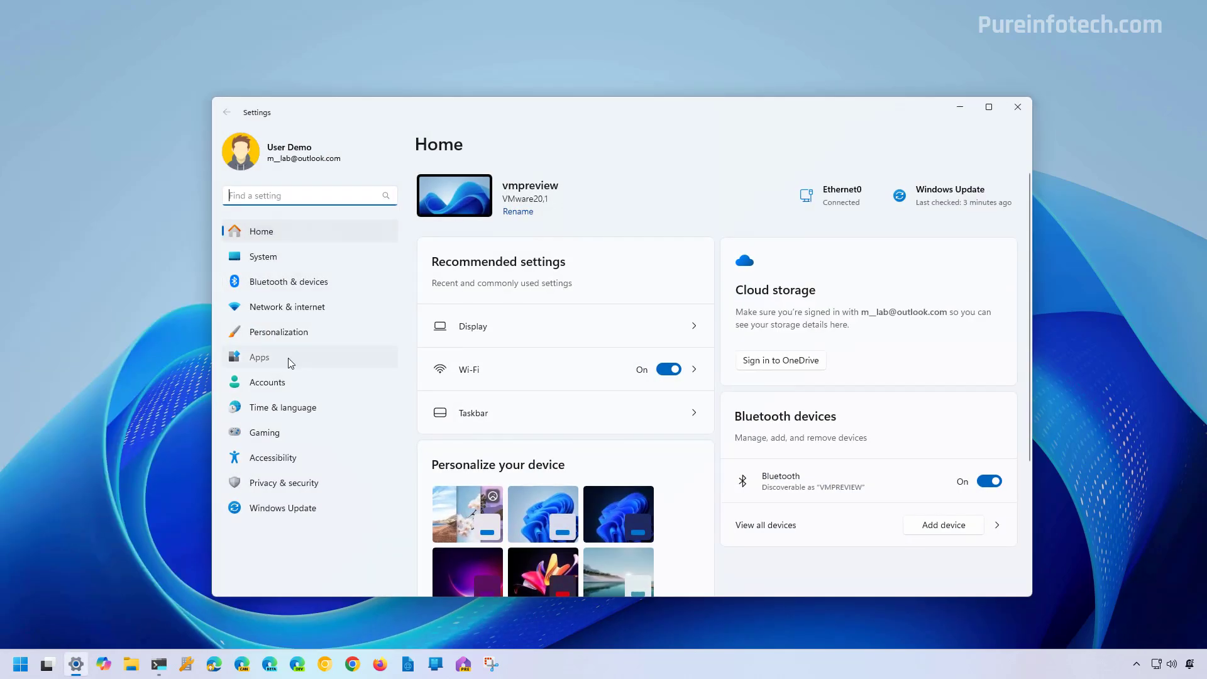
click(288, 357)
click(572, 203)
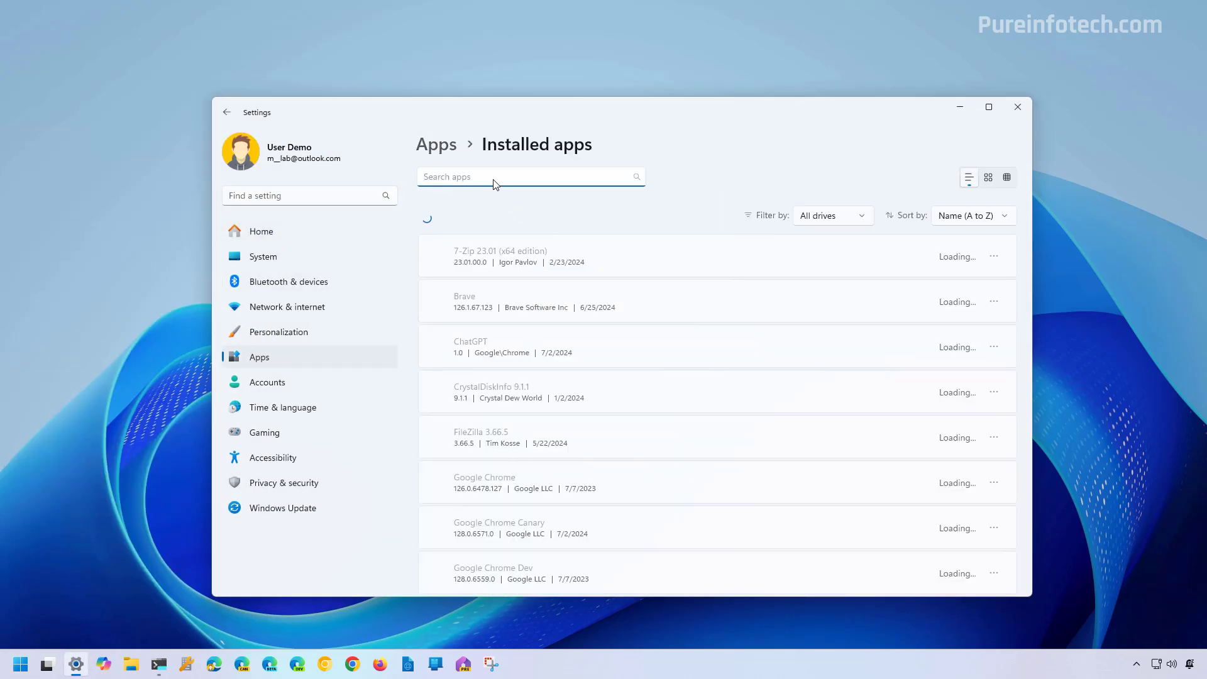
Filter by 'chat' and uninstall ChatGPT with 'Also delete data from Chrome' ticked.
text(chat)
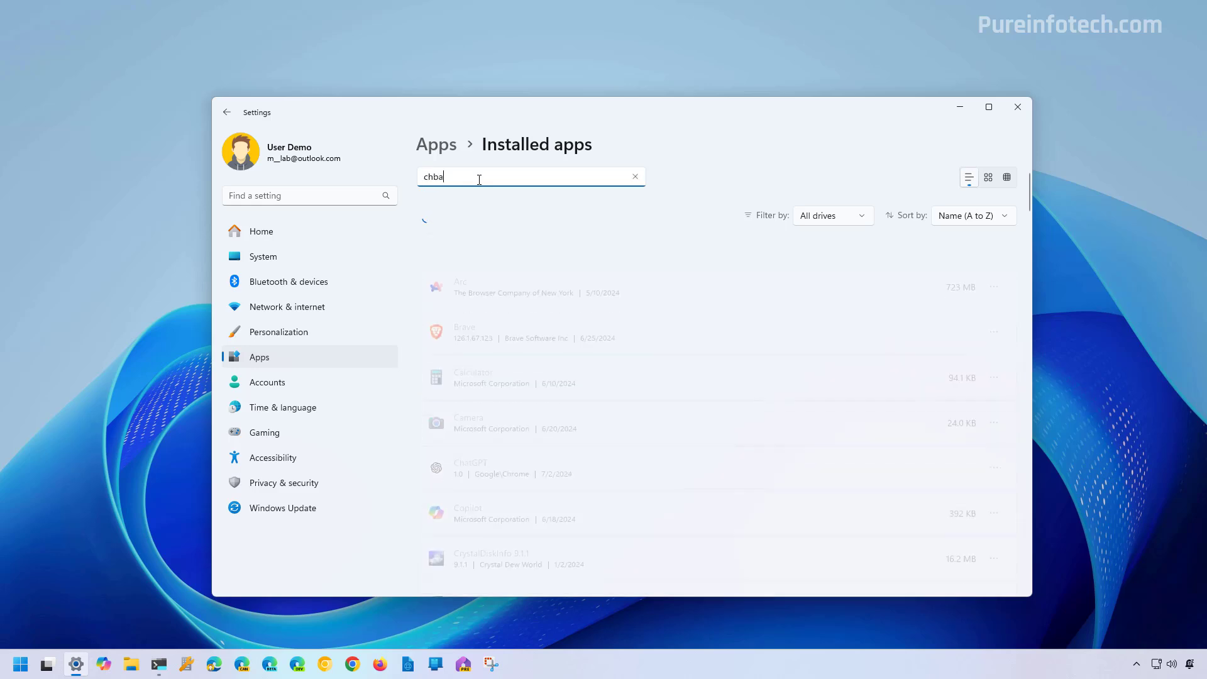
click(994, 257)
click(919, 305)
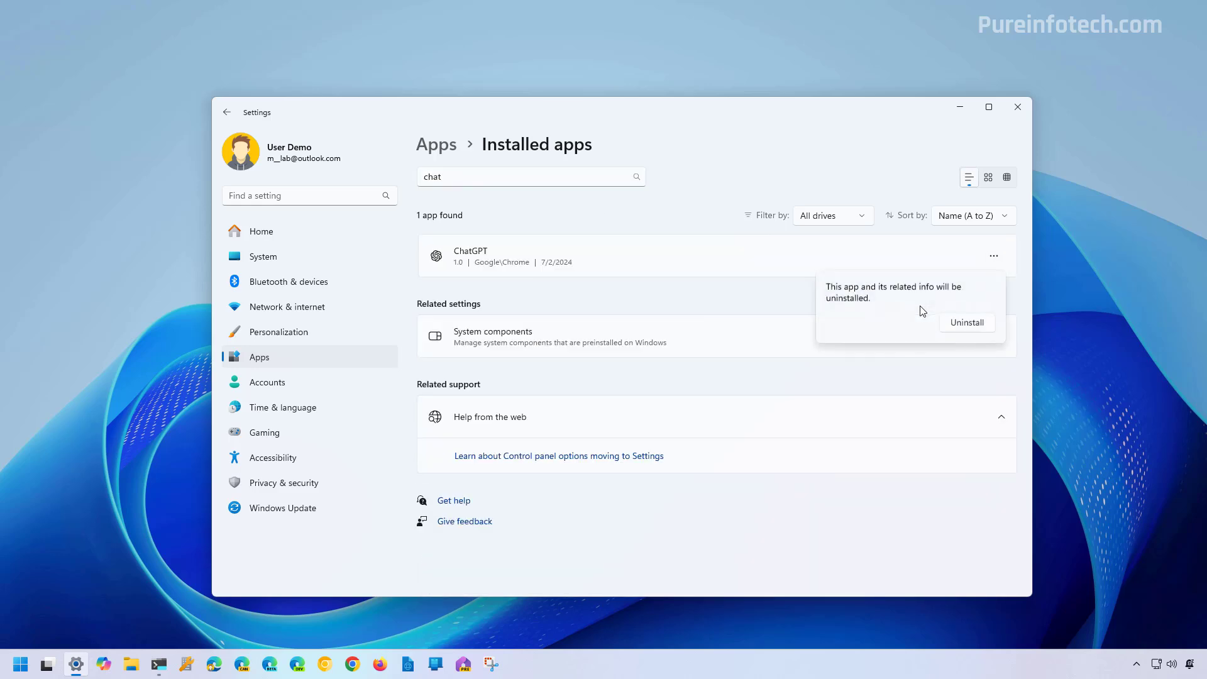
click(967, 324)
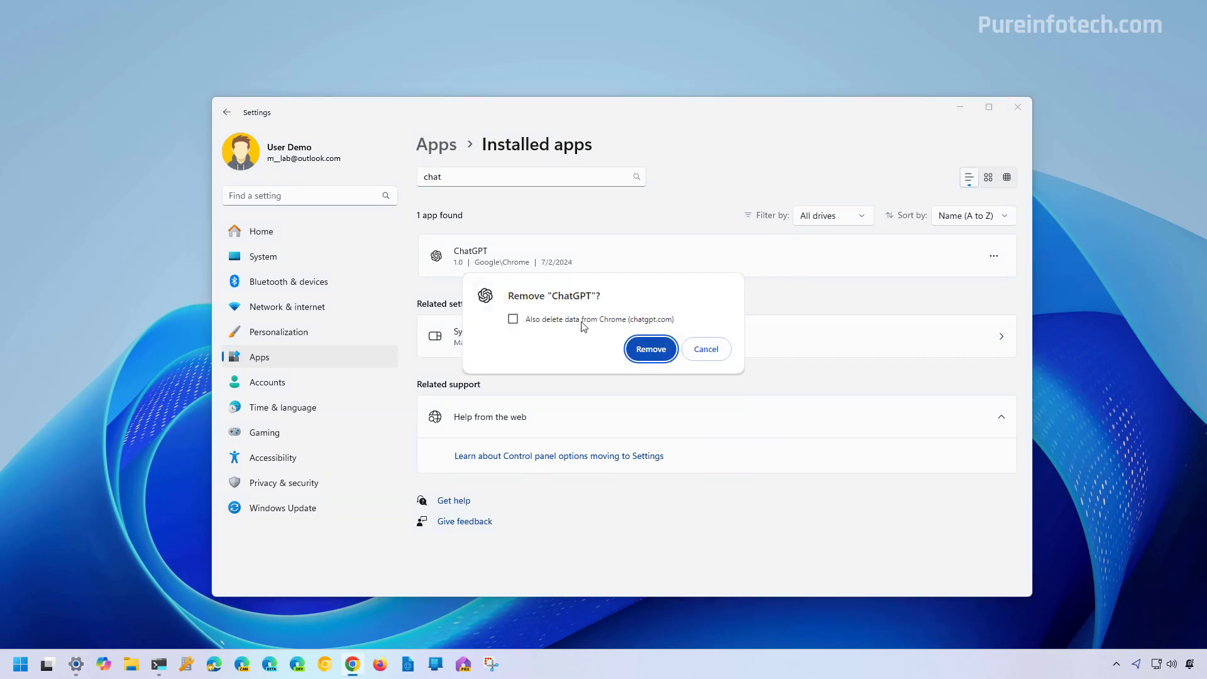
click(513, 319)
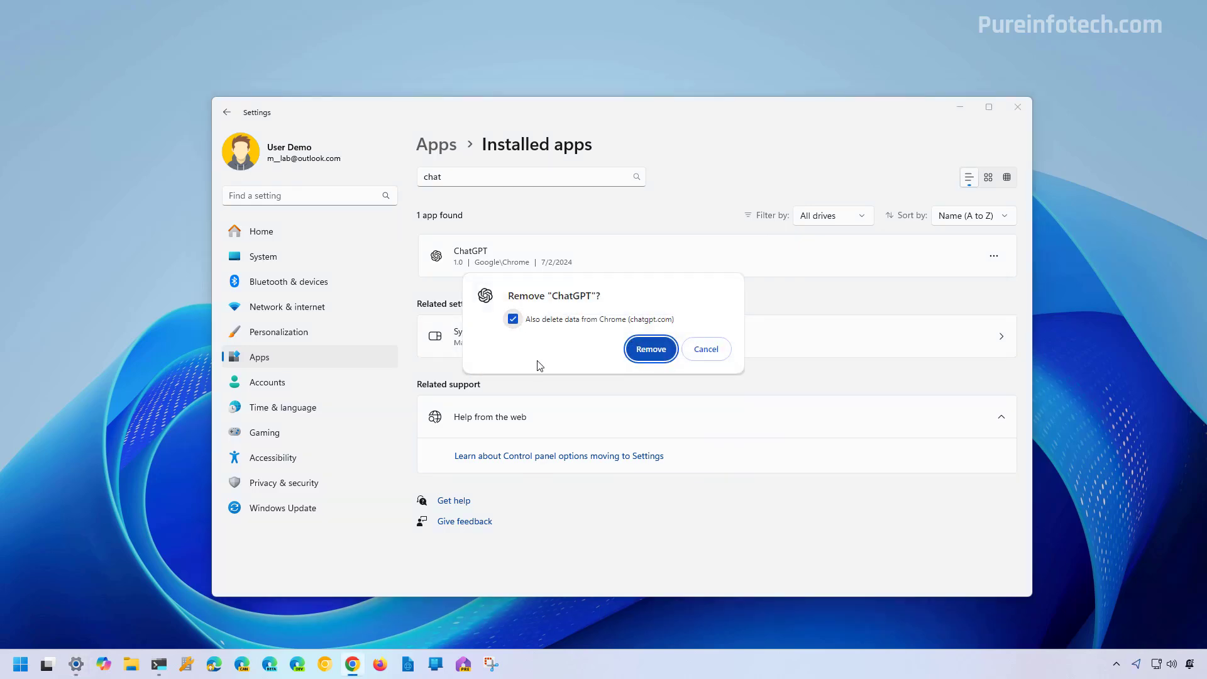
click(651, 349)
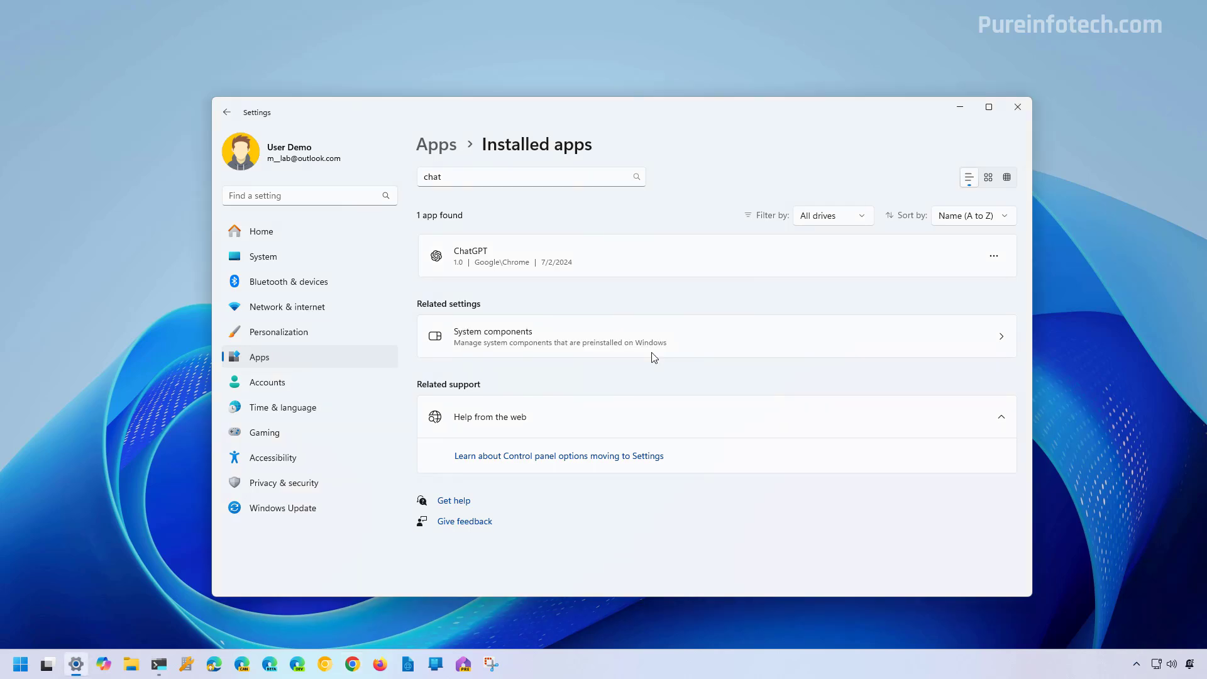
Close the Settings window with Alt+F4.
key(alt+F4)
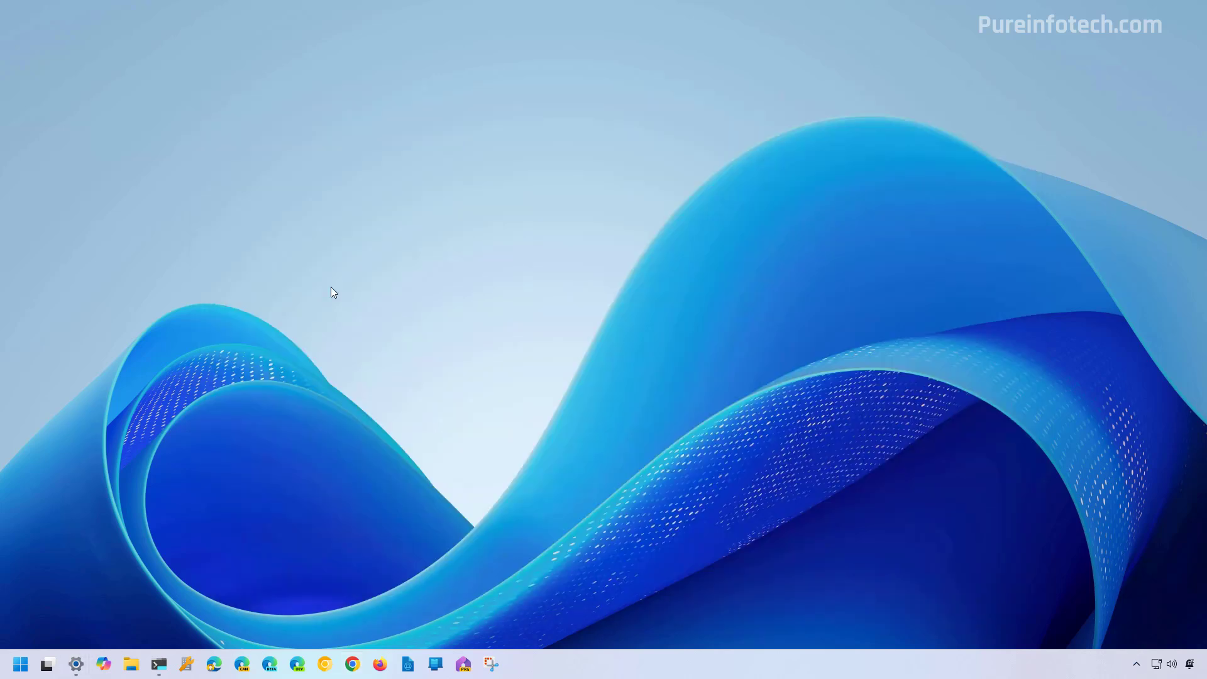